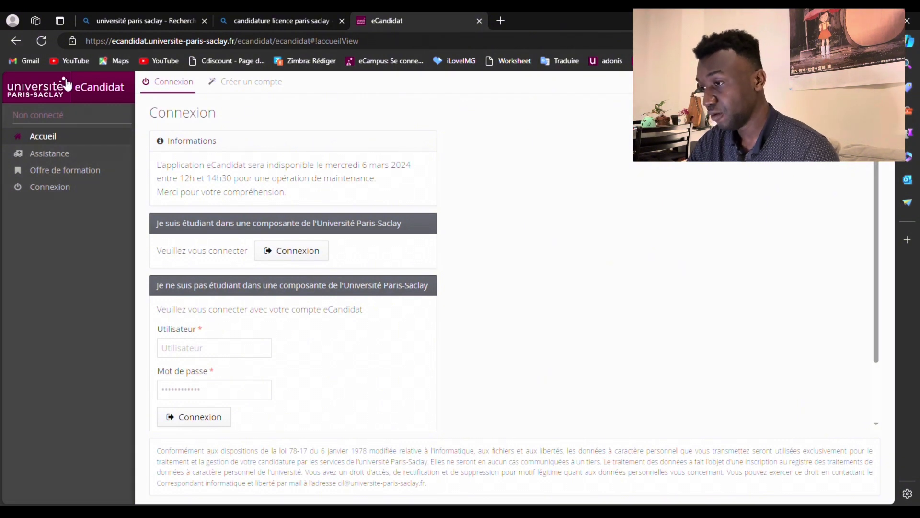
Step: View the account creation form for applicants who are not students in a Paris-Saclay component, and close it unfilled
{"action": "left_click", "coordinate": [249, 88]}
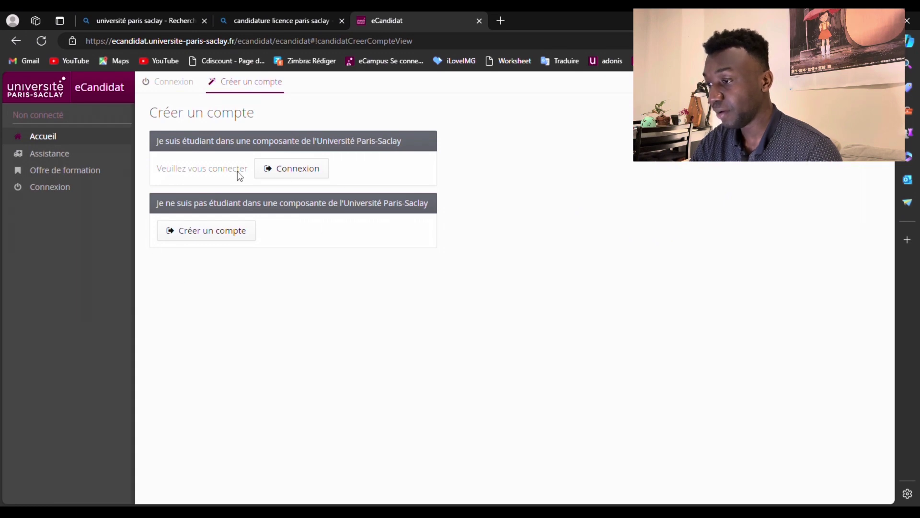
{"action": "left_click", "coordinate": [202, 234]}
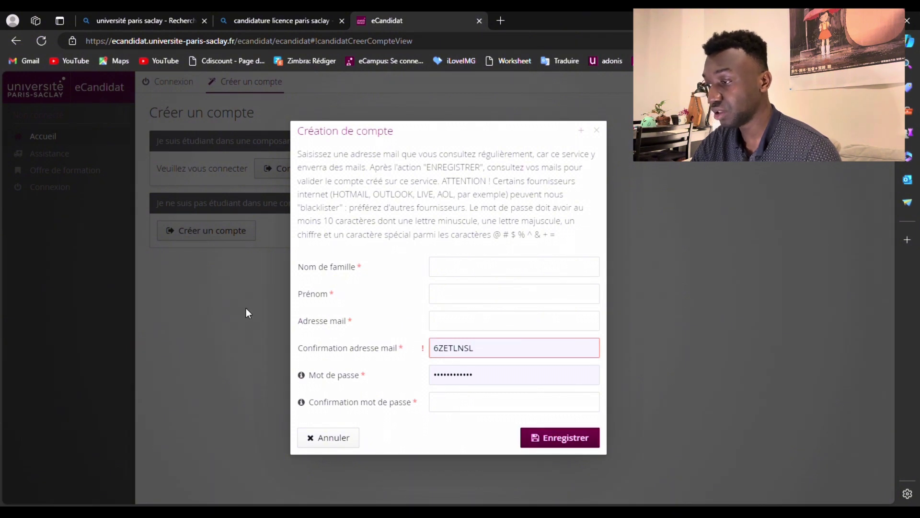
{"action": "left_click", "coordinate": [598, 131]}
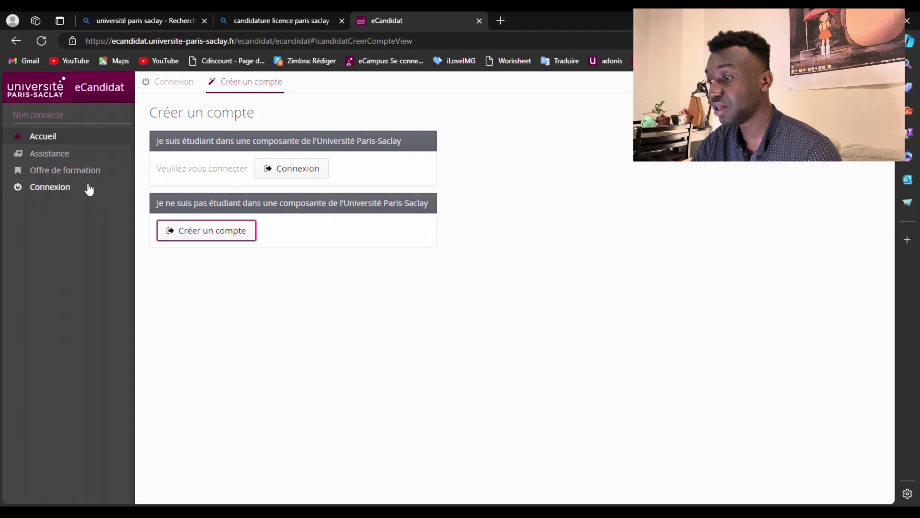
Step: Log in as an applicant from outside Paris-Saclay, filling in the saved eCandidat username and account password
{"action": "left_click", "coordinate": [173, 82]}
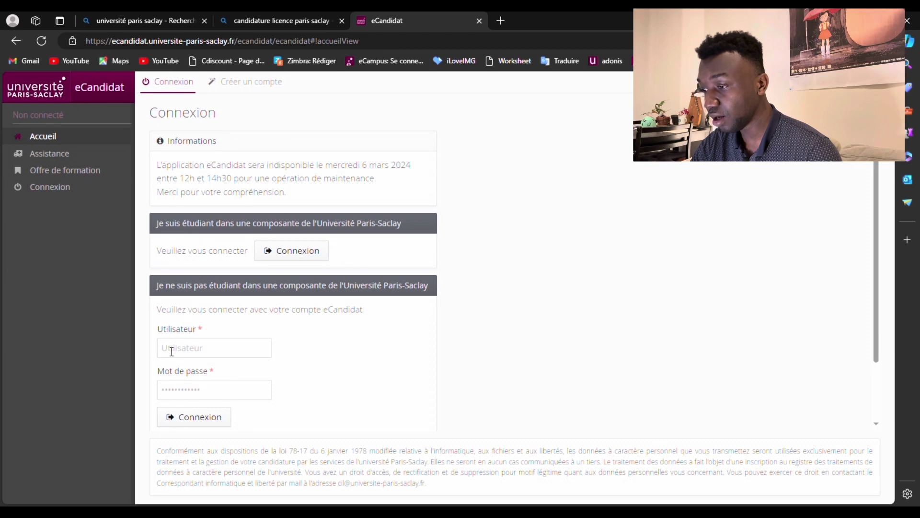
{"action": "left_click", "coordinate": [196, 356]}
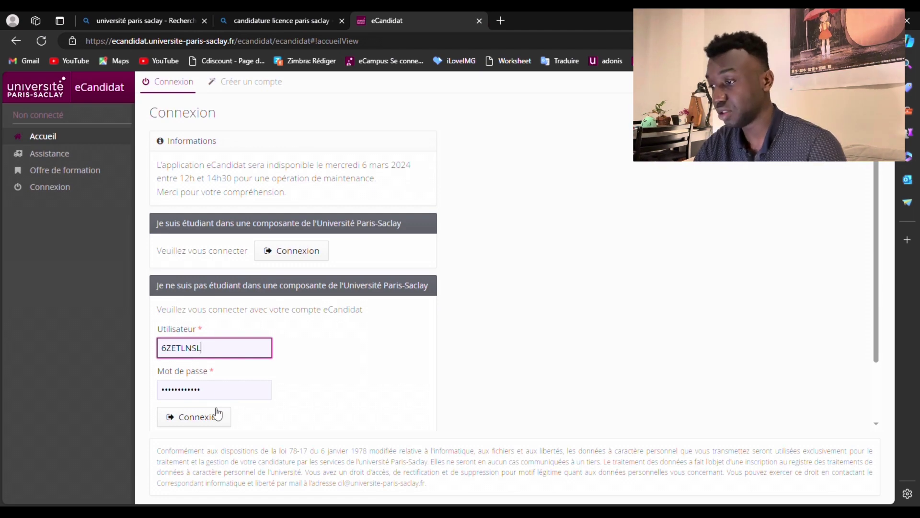
{"action": "left_click", "coordinate": [182, 418]}
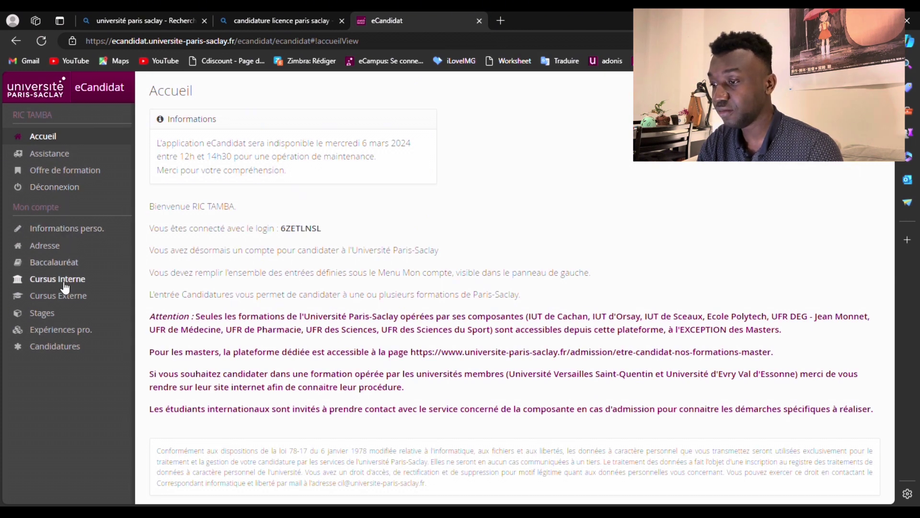
Step: Look through the applications page, the training offer and each account section from personal information to professional experience
{"action": "left_click", "coordinate": [67, 345]}
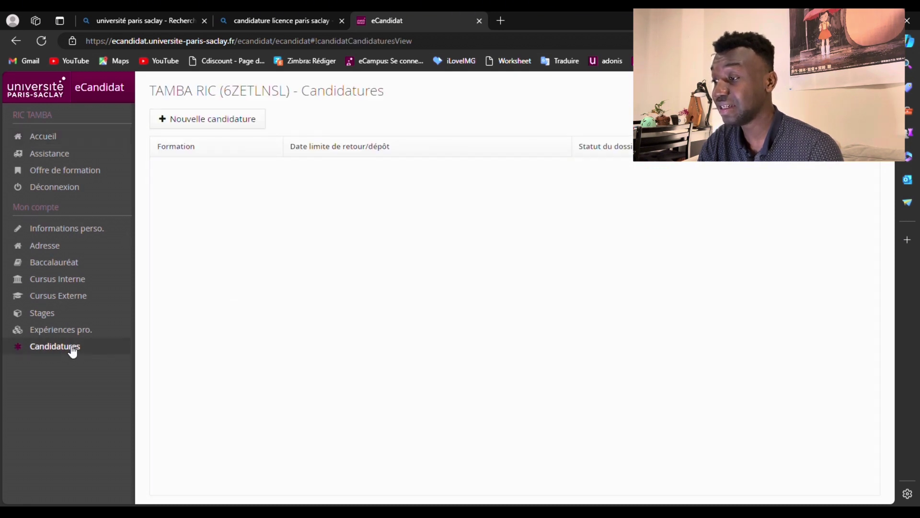
{"action": "left_click", "coordinate": [255, 126]}
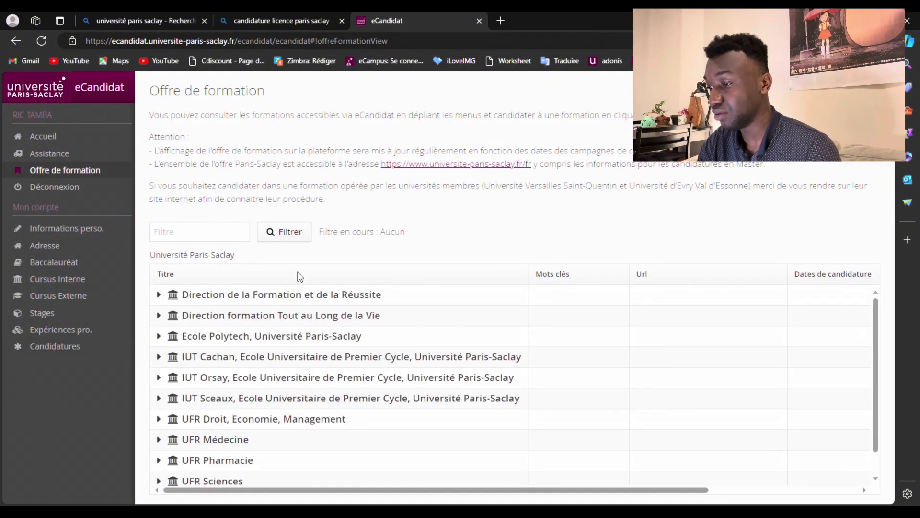
{"action": "left_click", "coordinate": [90, 234]}
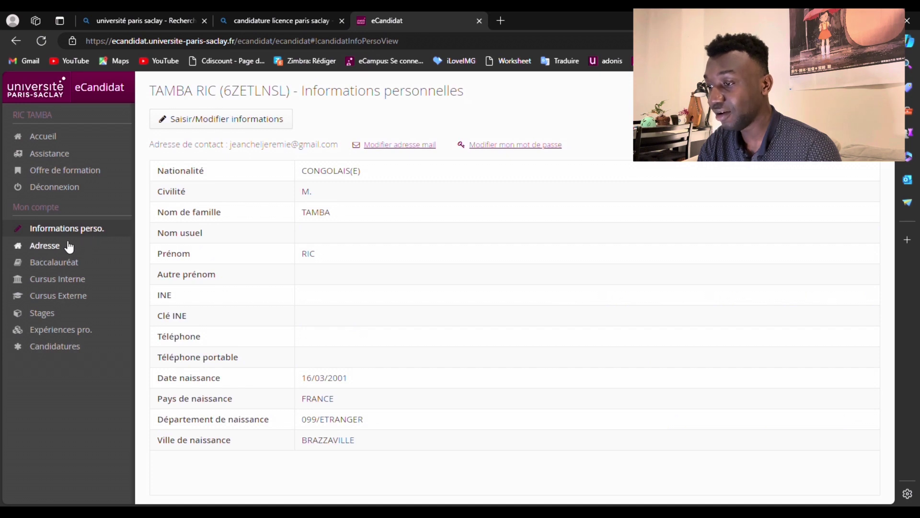
{"action": "left_click", "coordinate": [67, 246]}
{"action": "left_click", "coordinate": [64, 262]}
{"action": "left_click", "coordinate": [68, 280]}
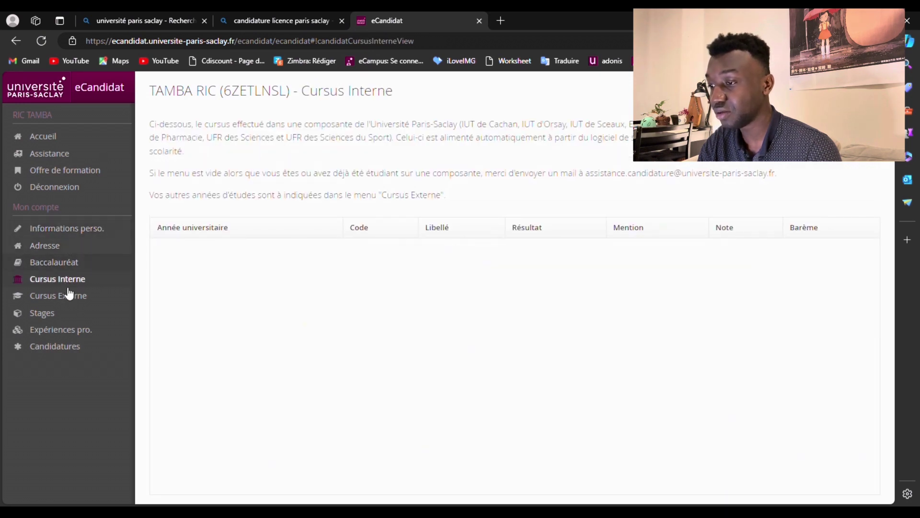
{"action": "left_click", "coordinate": [67, 296]}
{"action": "left_click", "coordinate": [63, 314]}
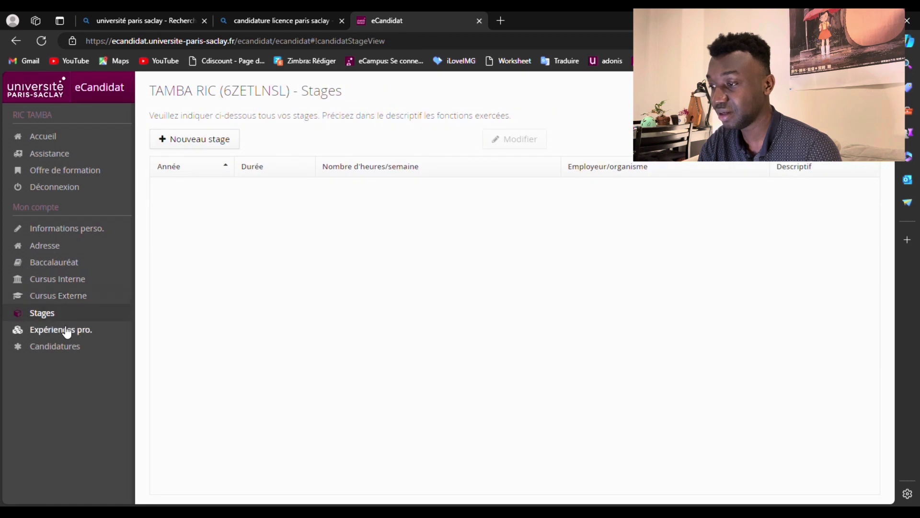
{"action": "left_click", "coordinate": [66, 330]}
{"action": "left_click", "coordinate": [67, 346]}
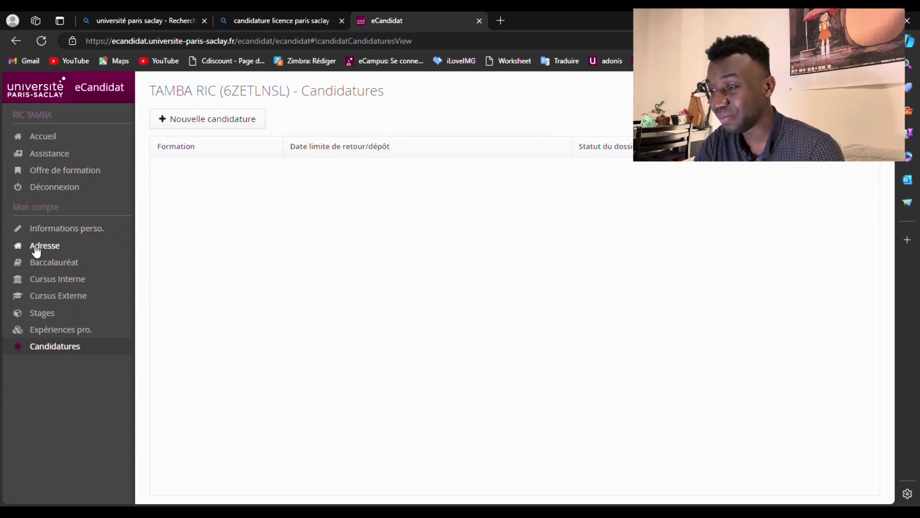
Step: Review the internal studies page and the new external studies entry form down to its end, leaving it unfilled
{"action": "left_click", "coordinate": [49, 281]}
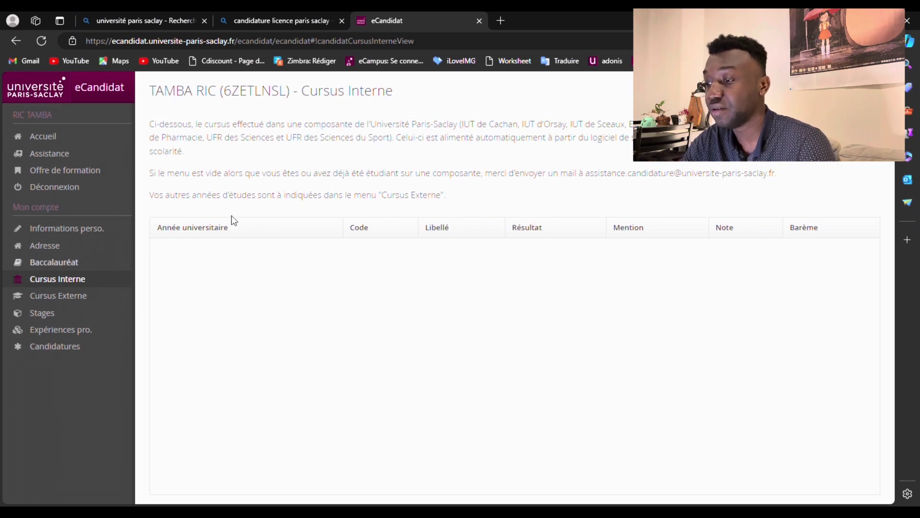
{"action": "left_click", "coordinate": [88, 303]}
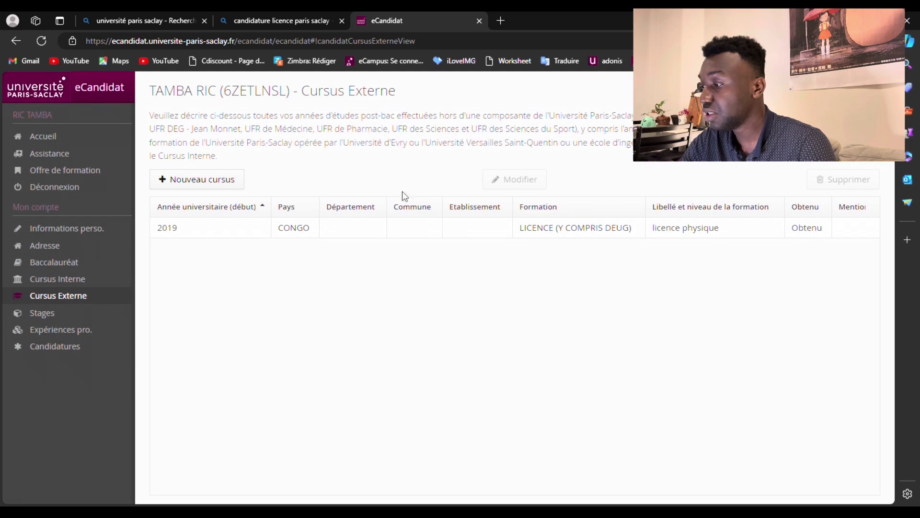
{"action": "left_click", "coordinate": [178, 183]}
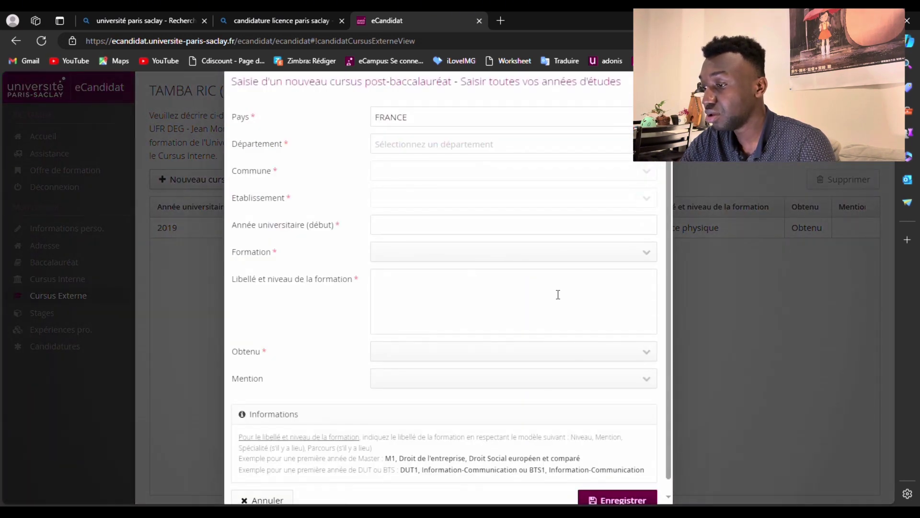
{"action": "scroll", "coordinate": [477, 345], "scroll_direction": "down", "scroll_amount": 1}
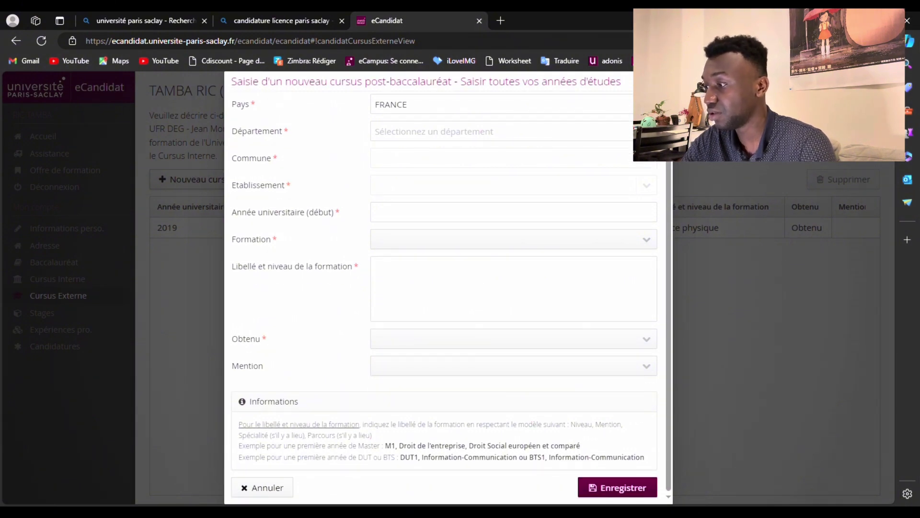
{"action": "key", "text": "Escape"}
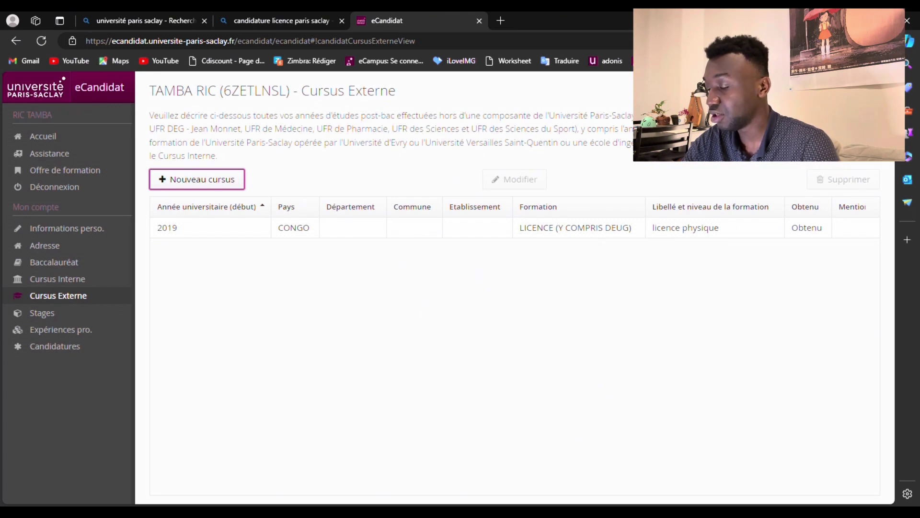
Step: View the entry forms for a new internship and a new professional experience, cancelling each without adding anything
{"action": "left_click", "coordinate": [42, 313]}
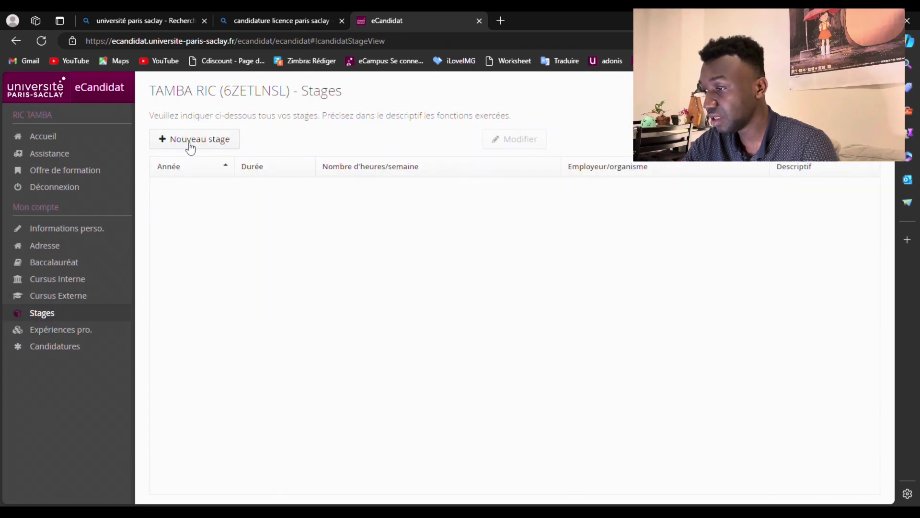
{"action": "left_click", "coordinate": [190, 144]}
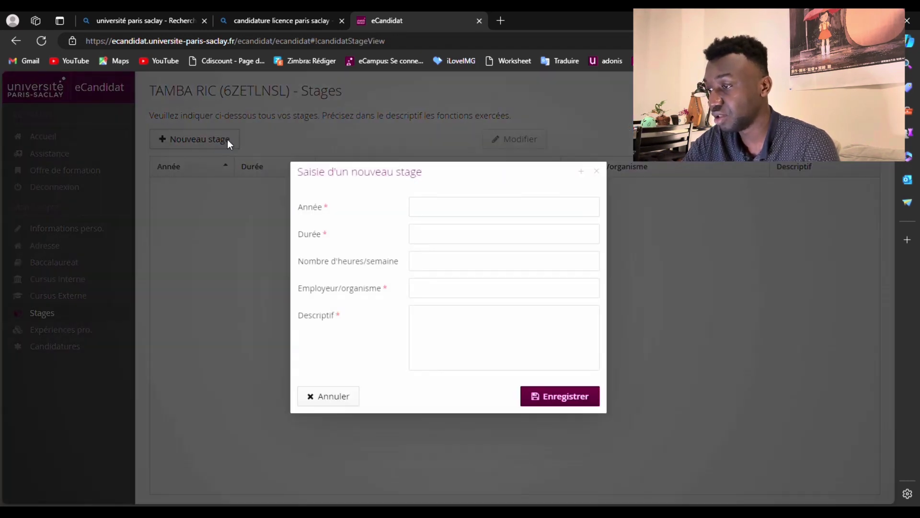
{"action": "left_click", "coordinate": [335, 398]}
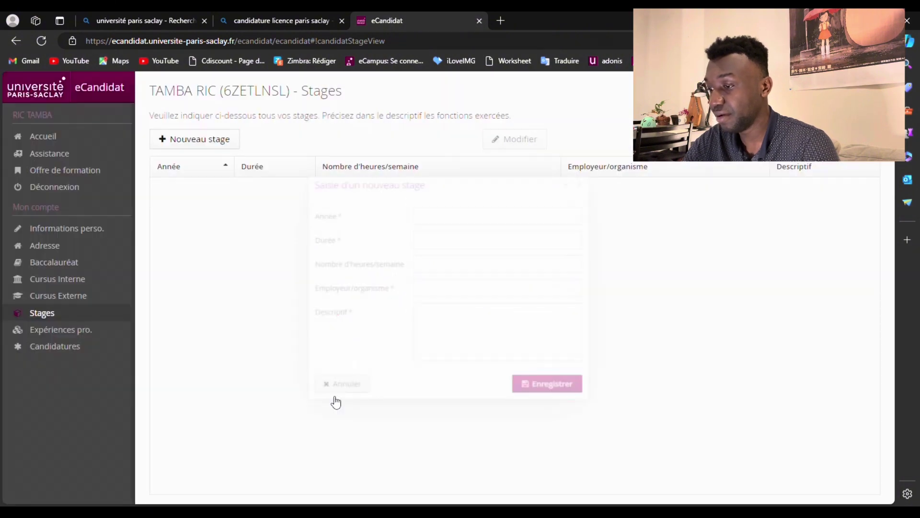
{"action": "left_click", "coordinate": [76, 330]}
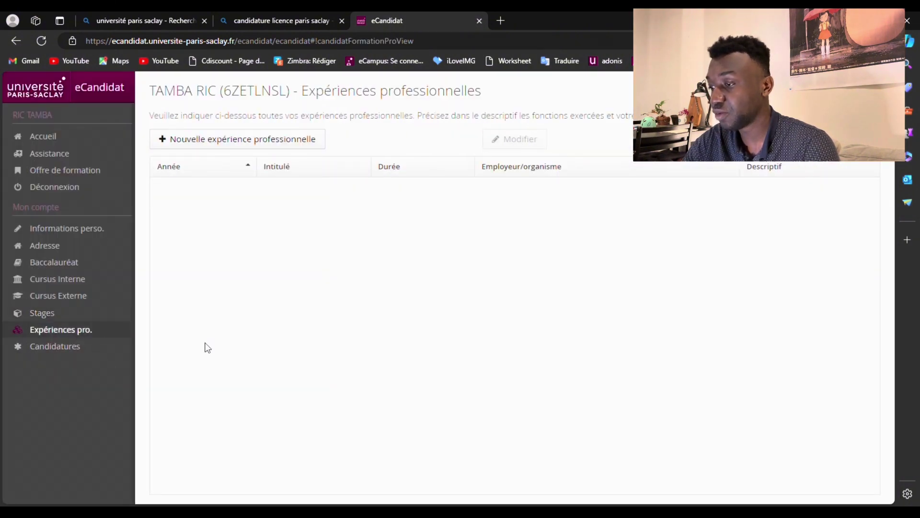
{"action": "left_click", "coordinate": [277, 146]}
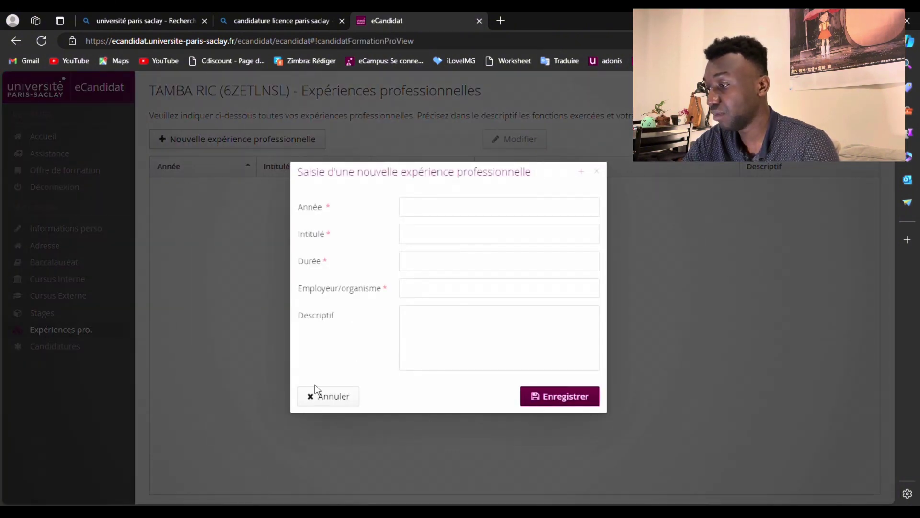
{"action": "left_click", "coordinate": [318, 399]}
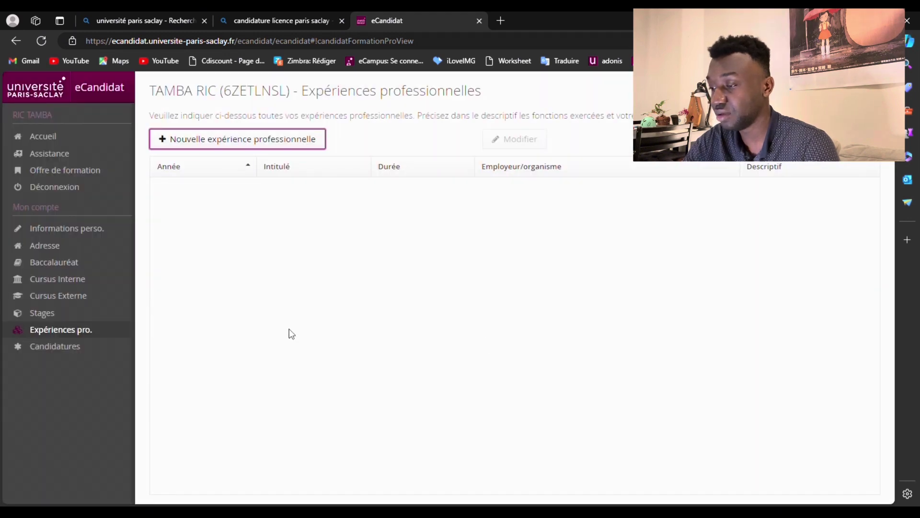
Step: Start a new application and expand UFR Sciences and its LICENCE LMD category in the training offer
{"action": "left_click", "coordinate": [60, 350]}
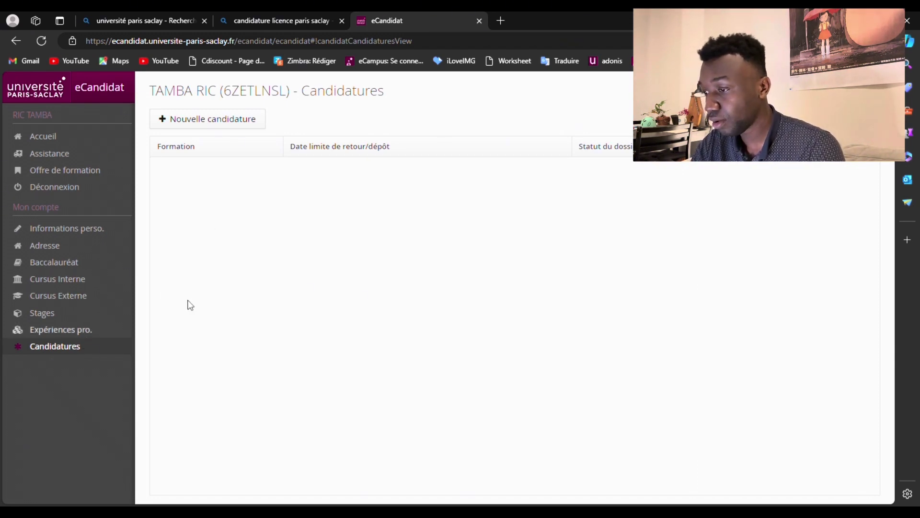
{"action": "left_click", "coordinate": [236, 122]}
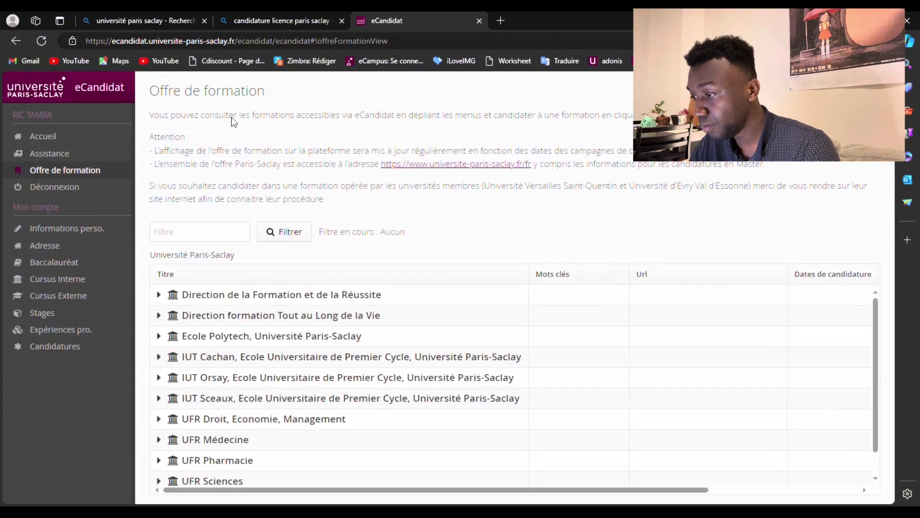
{"action": "scroll", "coordinate": [281, 314], "scroll_direction": "down", "scroll_amount": 1}
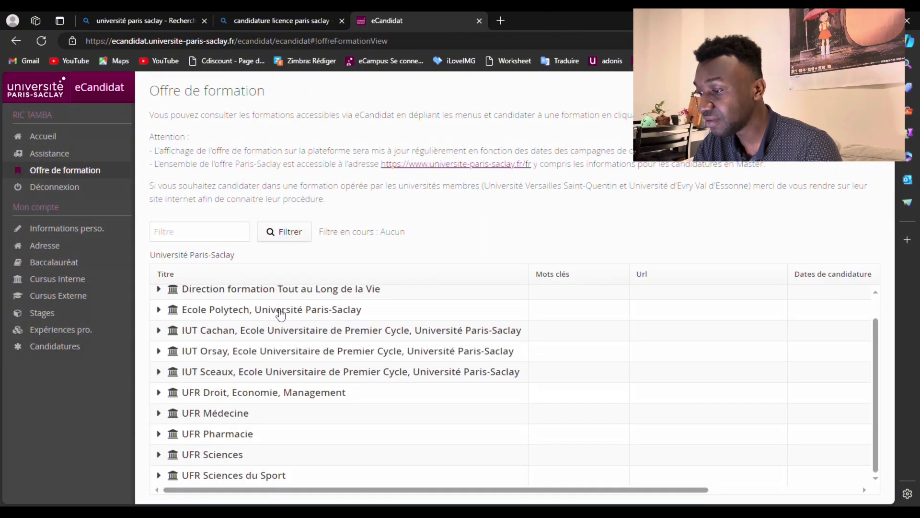
{"action": "scroll", "coordinate": [268, 319], "scroll_direction": "up", "scroll_amount": 1}
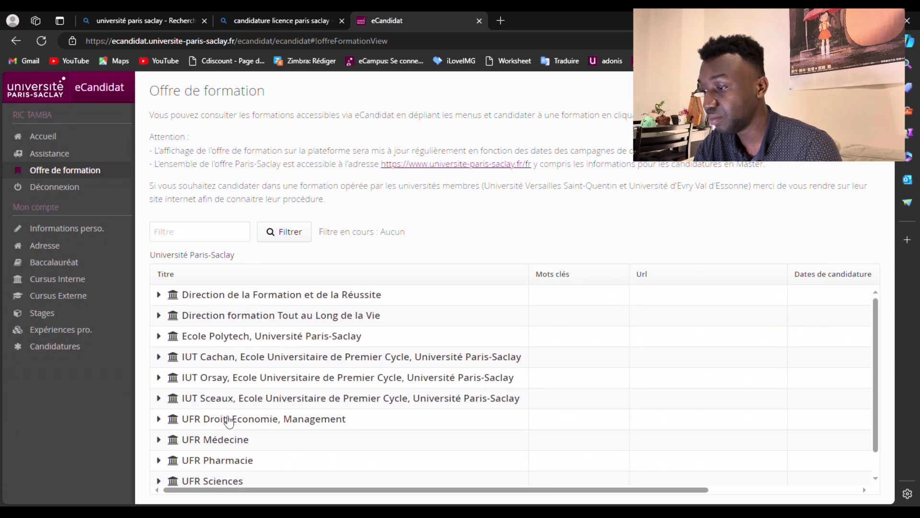
{"action": "scroll", "coordinate": [326, 430], "scroll_direction": "down", "scroll_amount": 1}
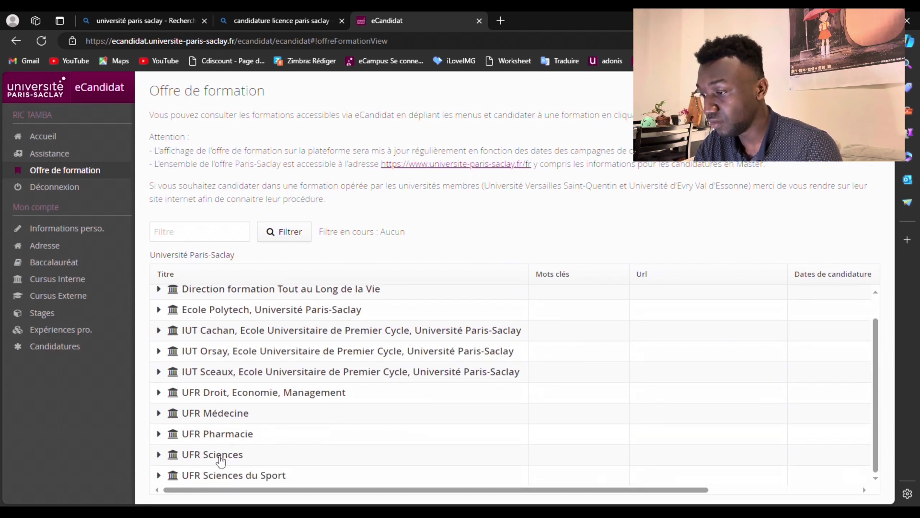
{"action": "left_click", "coordinate": [159, 454]}
{"action": "scroll", "coordinate": [163, 459], "scroll_direction": "down", "scroll_amount": 3}
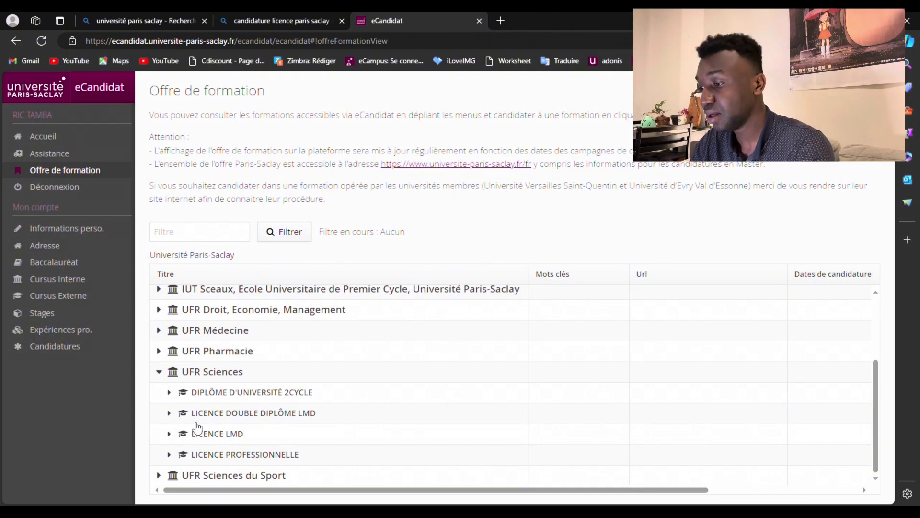
{"action": "left_click", "coordinate": [170, 435]}
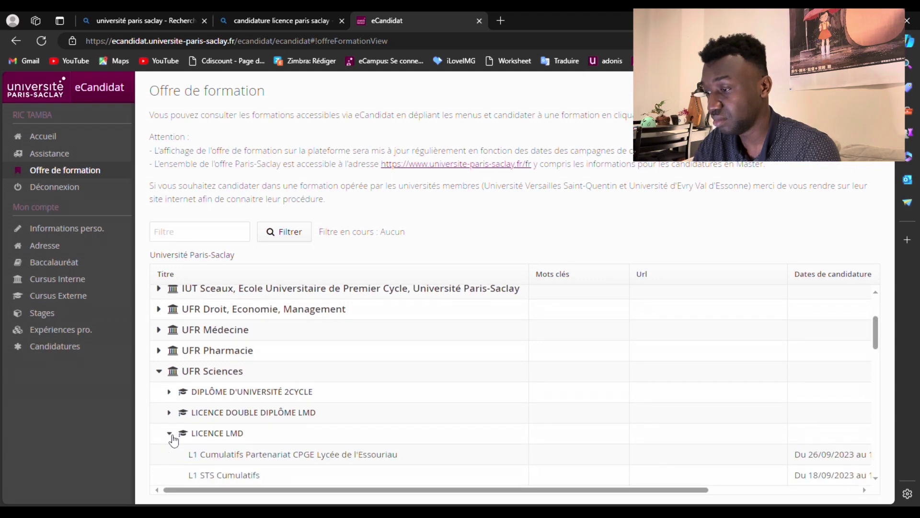
Step: Look through the L1, L2 and L3 programmes listed under LICENCE LMD of UFR Sciences
{"action": "scroll", "coordinate": [174, 440], "scroll_direction": "down", "scroll_amount": 5}
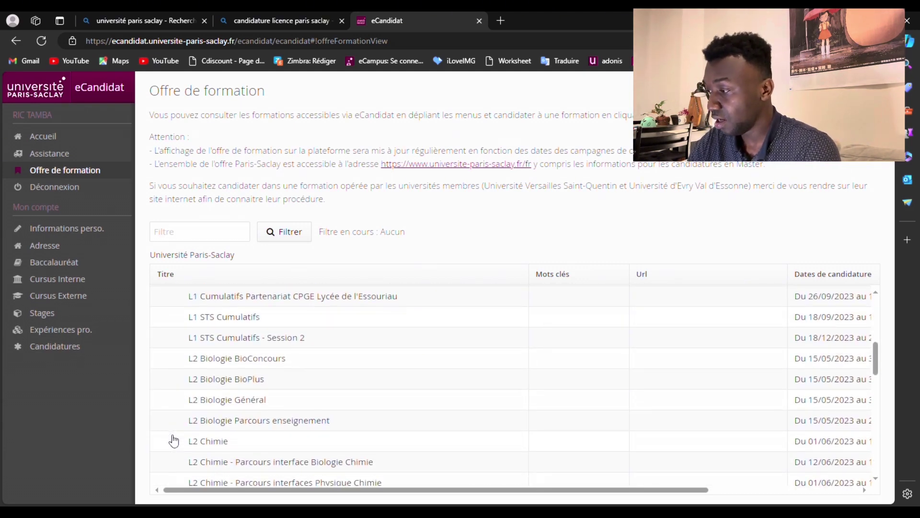
{"action": "scroll", "coordinate": [174, 438], "scroll_direction": "down", "scroll_amount": 1}
{"action": "scroll", "coordinate": [179, 424], "scroll_direction": "up", "scroll_amount": 3}
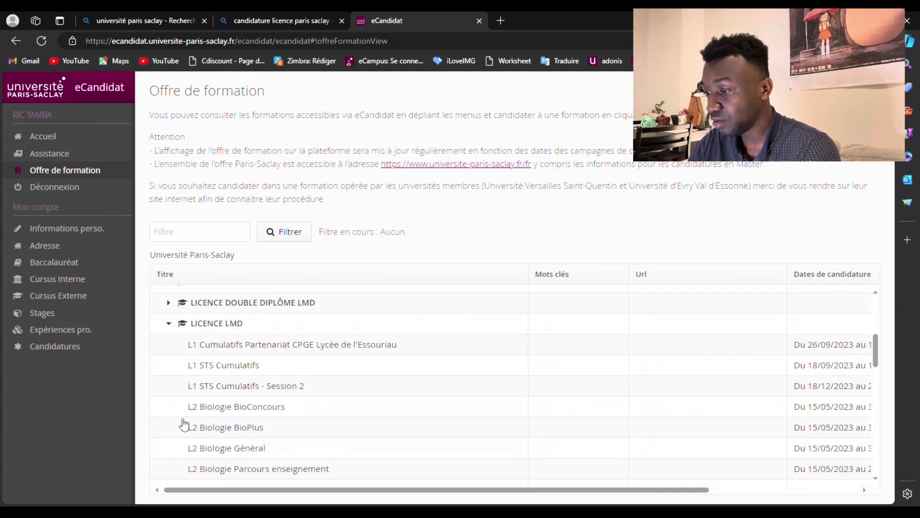
{"action": "scroll", "coordinate": [184, 424], "scroll_direction": "down", "scroll_amount": 3}
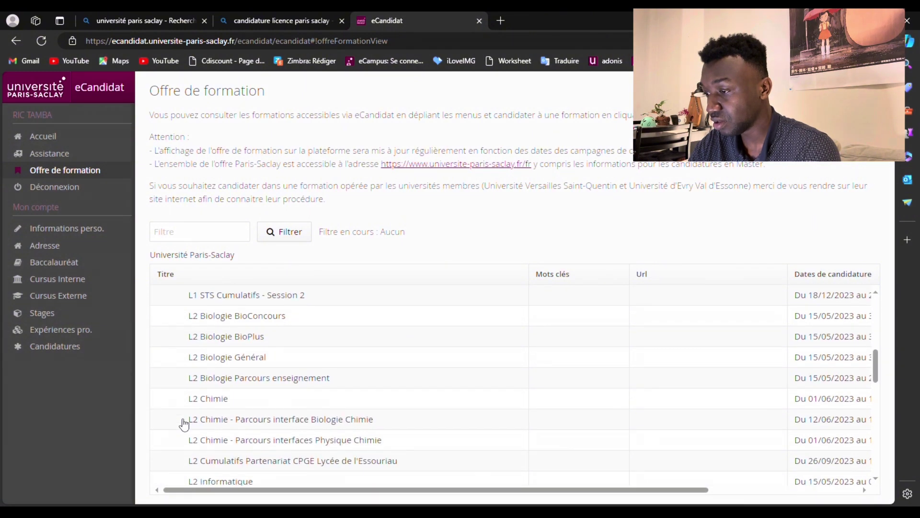
{"action": "scroll", "coordinate": [184, 424], "scroll_direction": "down", "scroll_amount": 2}
{"action": "scroll", "coordinate": [184, 423], "scroll_direction": "right", "scroll_amount": 1}
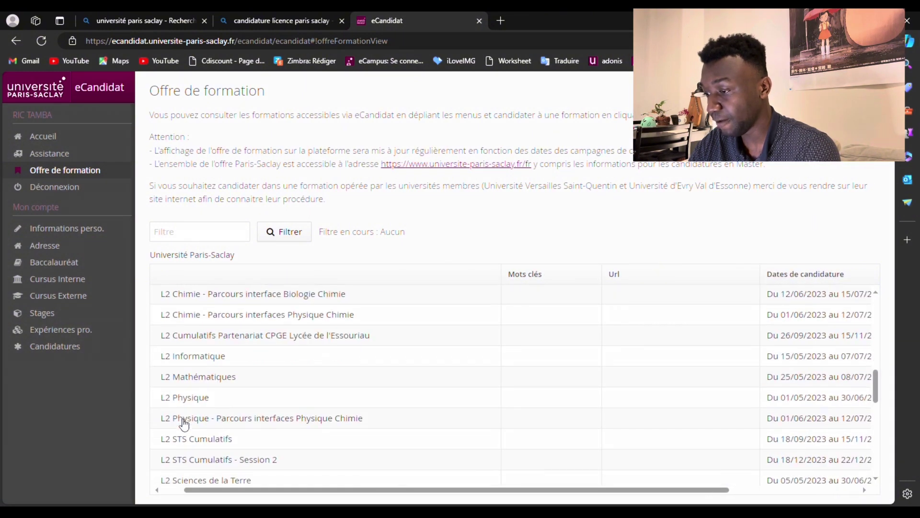
{"action": "scroll", "coordinate": [183, 378], "scroll_direction": "down", "scroll_amount": 2}
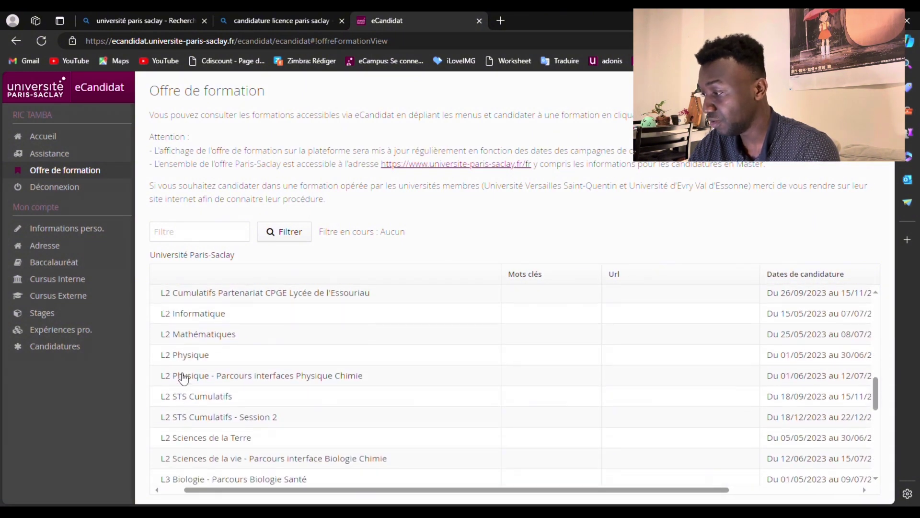
{"action": "scroll", "coordinate": [183, 378], "scroll_direction": "down", "scroll_amount": 6}
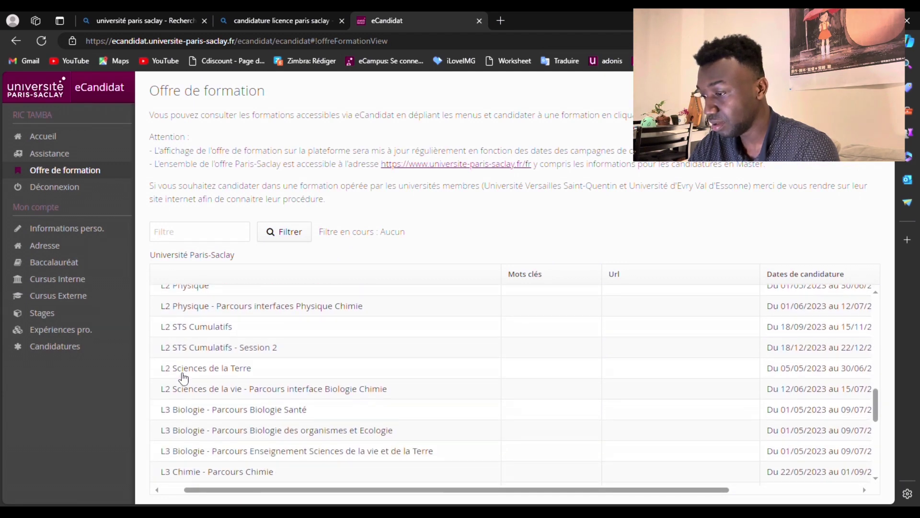
{"action": "scroll", "coordinate": [183, 378], "scroll_direction": "down", "scroll_amount": 2}
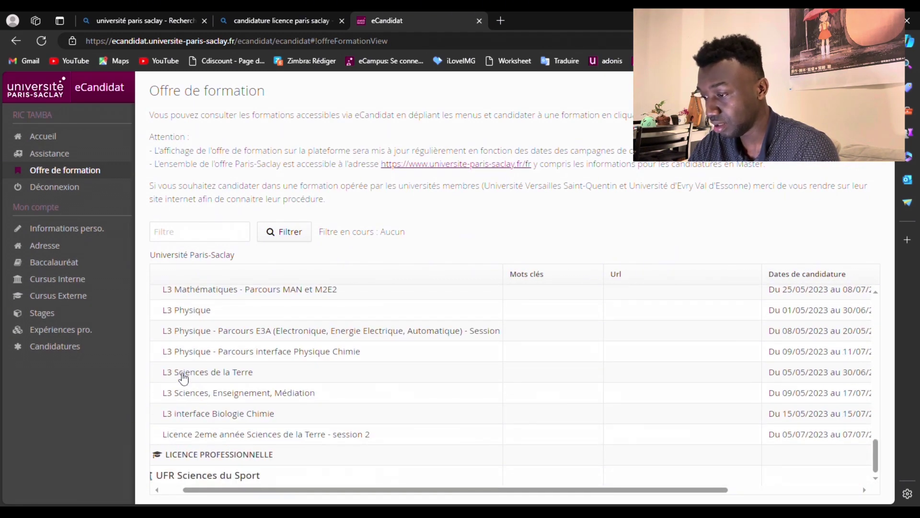
{"action": "scroll", "coordinate": [417, 401], "scroll_direction": "up", "scroll_amount": 1}
{"action": "scroll", "coordinate": [417, 402], "scroll_direction": "down", "scroll_amount": 1}
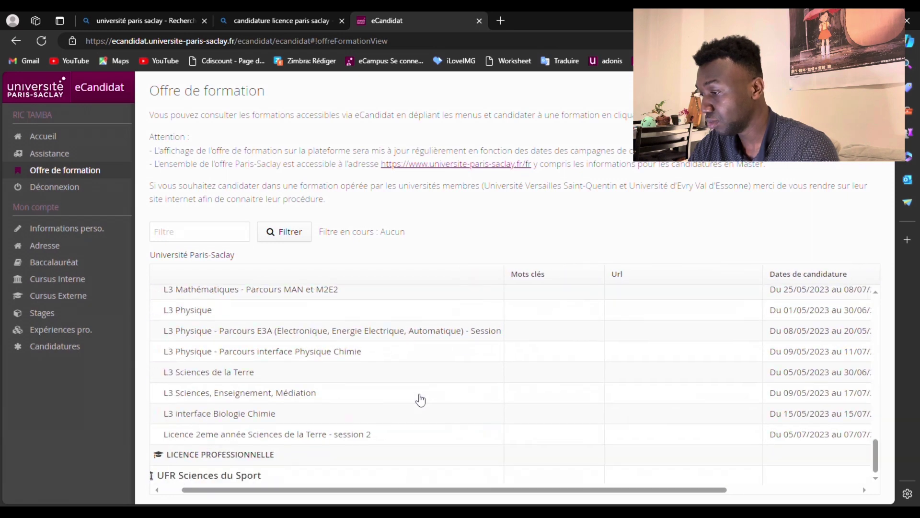
Step: Examine the application dates and application mode of the UFR Sciences LICENCE LMD programmes
{"action": "scroll", "coordinate": [417, 401], "scroll_direction": "left", "scroll_amount": 2}
{"action": "scroll", "coordinate": [578, 362], "scroll_direction": "right", "scroll_amount": 5}
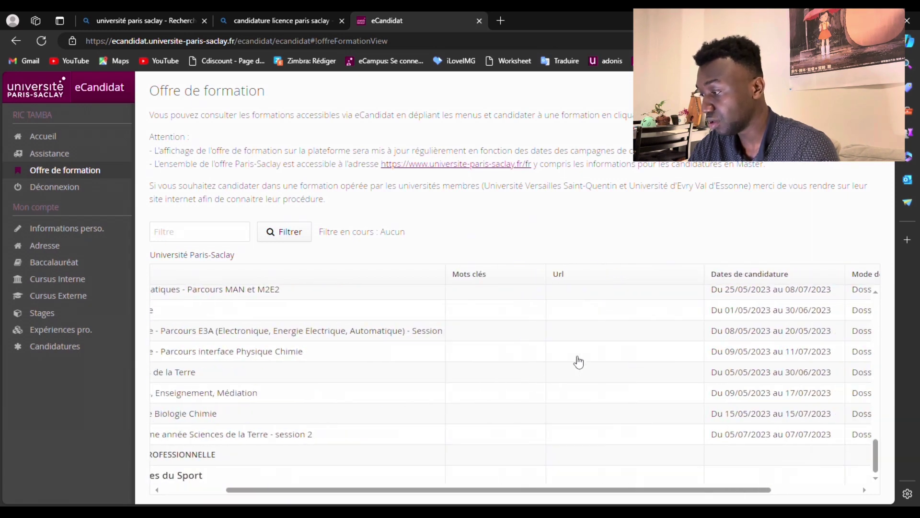
{"action": "scroll", "coordinate": [578, 362], "scroll_direction": "up", "scroll_amount": 3}
{"action": "scroll", "coordinate": [579, 362], "scroll_direction": "up", "scroll_amount": 6}
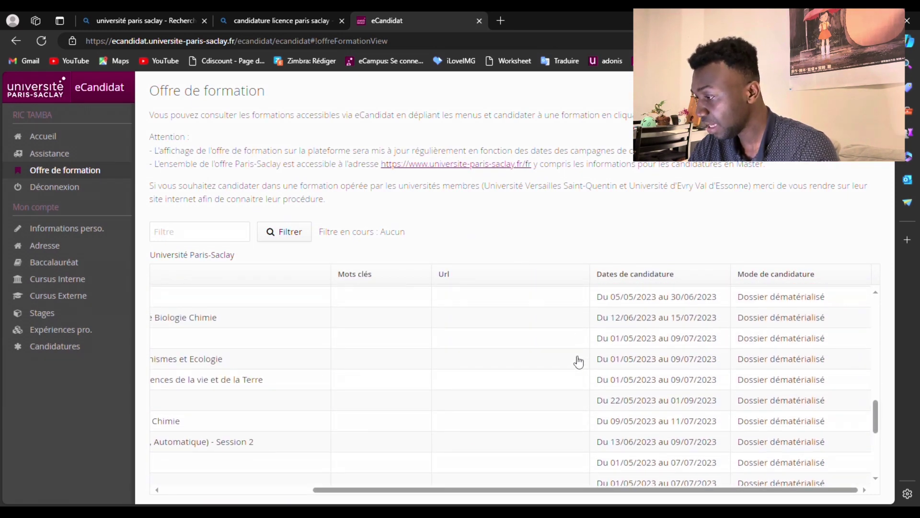
{"action": "scroll", "coordinate": [578, 362], "scroll_direction": "up", "scroll_amount": 3}
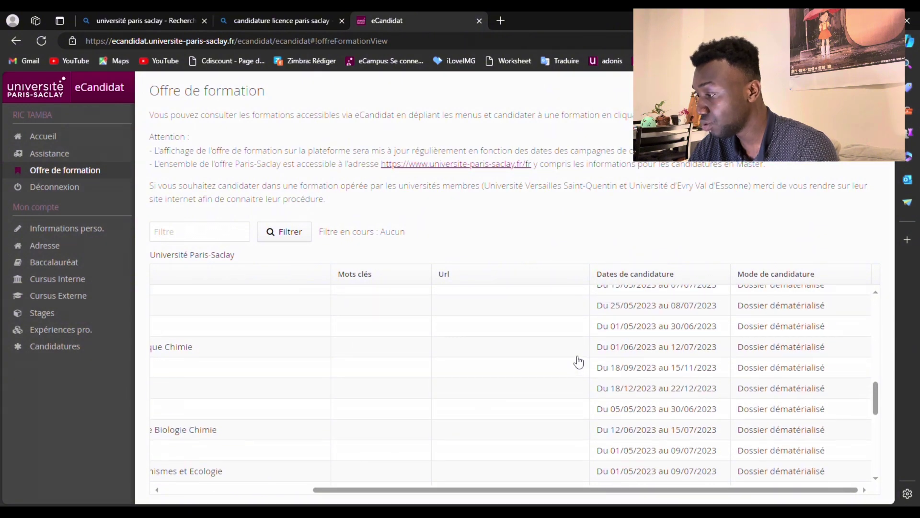
{"action": "scroll", "coordinate": [578, 362], "scroll_direction": "up", "scroll_amount": 6}
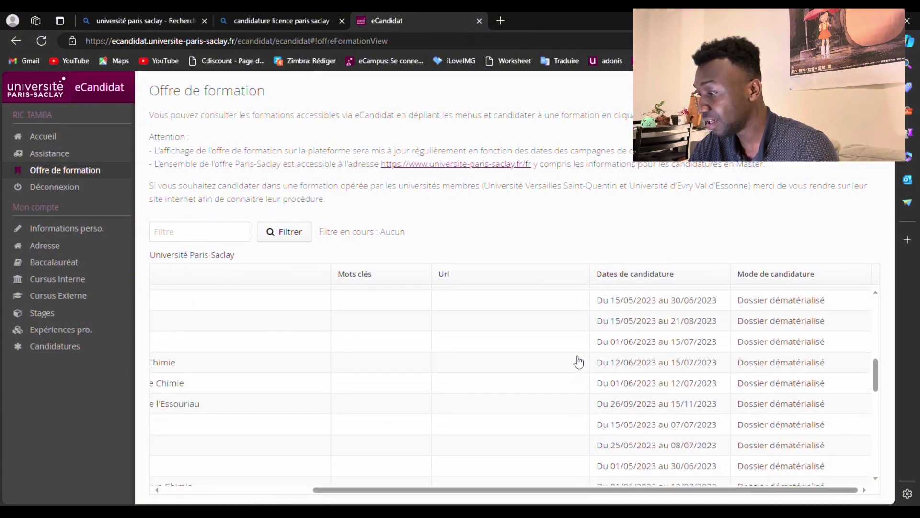
{"action": "scroll", "coordinate": [578, 362], "scroll_direction": "up", "scroll_amount": 4}
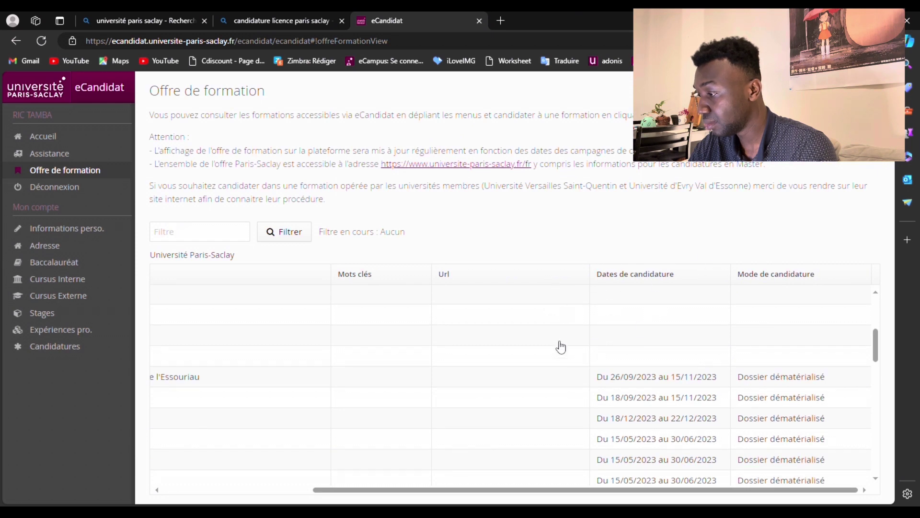
Step: Apply to the programme L3 Informatique - Parcours Miage par Apprentissage and confirm the application
{"action": "scroll", "coordinate": [633, 408], "scroll_direction": "down", "scroll_amount": 3}
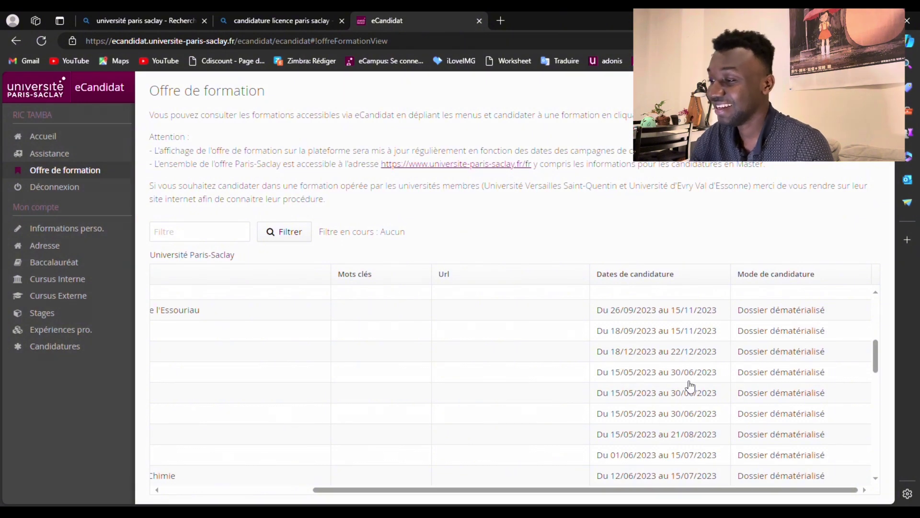
{"action": "scroll", "coordinate": [690, 385], "scroll_direction": "down", "scroll_amount": 2}
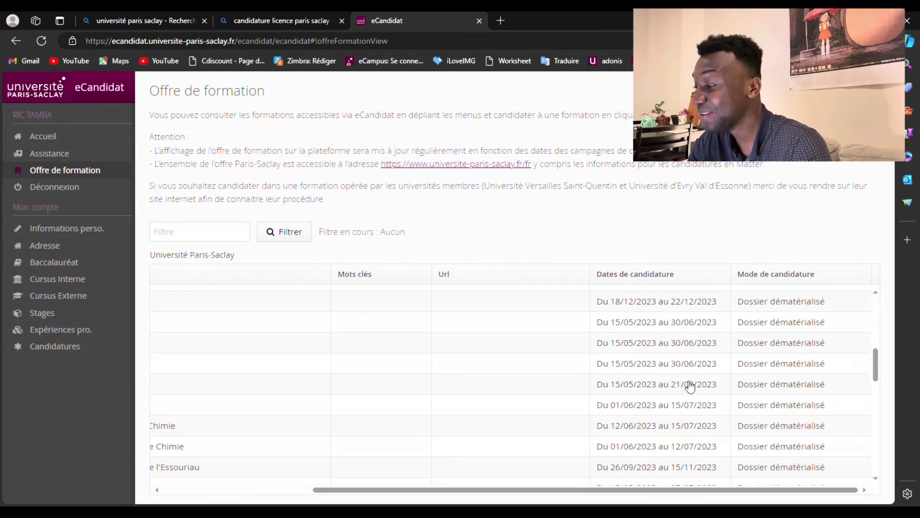
{"action": "scroll", "coordinate": [690, 386], "scroll_direction": "down", "scroll_amount": 1}
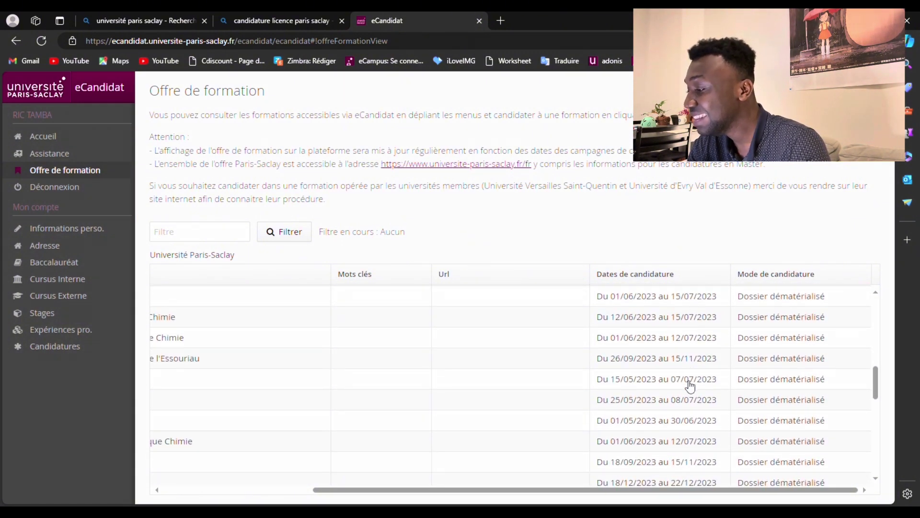
{"action": "scroll", "coordinate": [690, 386], "scroll_direction": "down", "scroll_amount": 2}
{"action": "scroll", "coordinate": [690, 386], "scroll_direction": "down", "scroll_amount": 6}
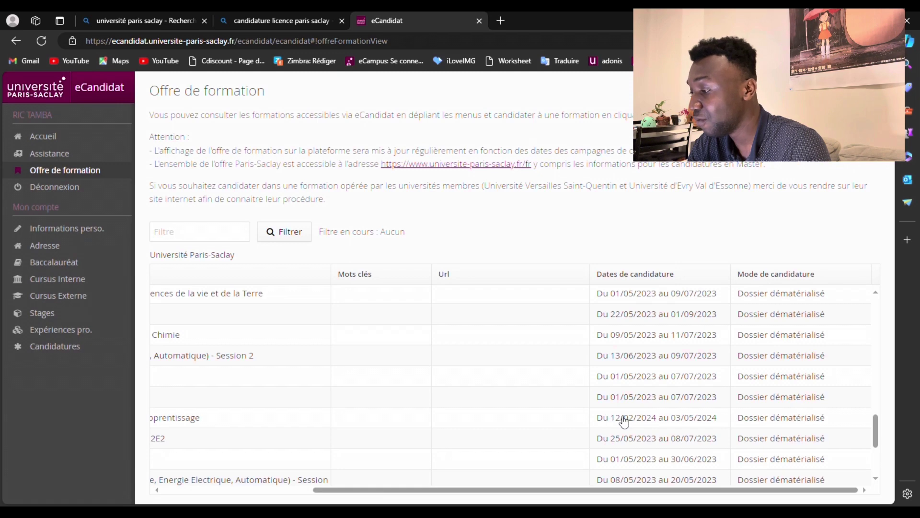
{"action": "left_click", "coordinate": [624, 421]}
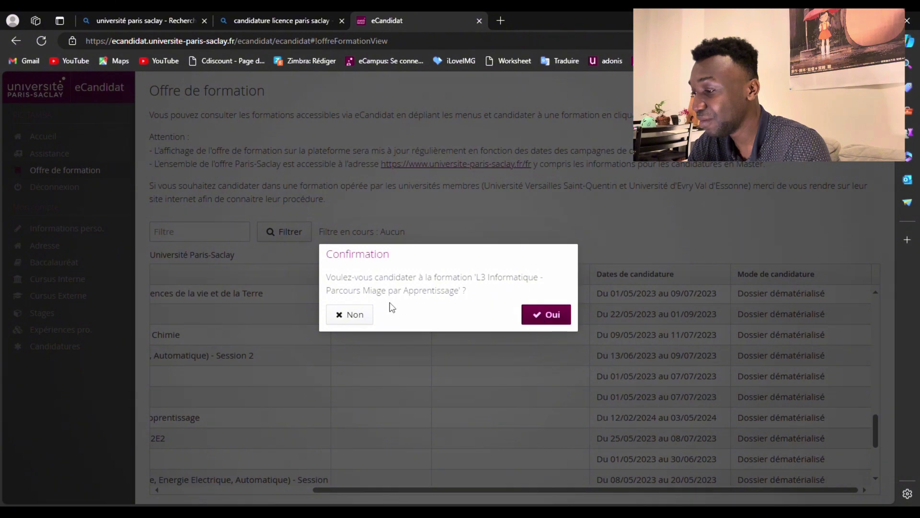
{"action": "left_click", "coordinate": [535, 315]}
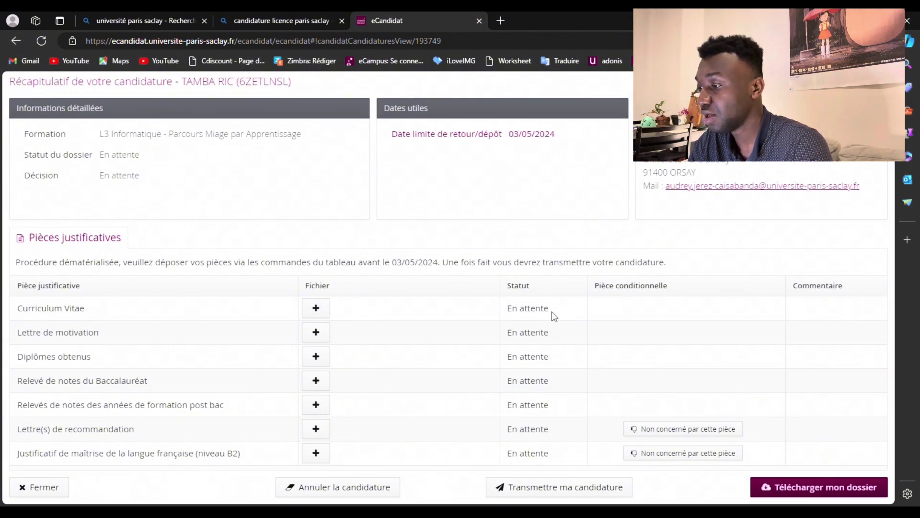
Step: Close the application summary with its supporting documents list and return to the training offer
{"action": "left_click", "coordinate": [16, 41]}
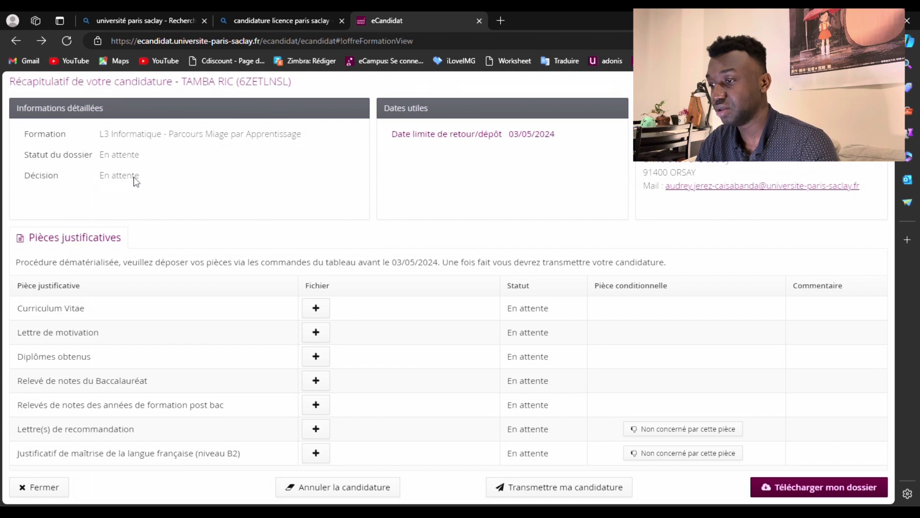
{"action": "left_click", "coordinate": [10, 46]}
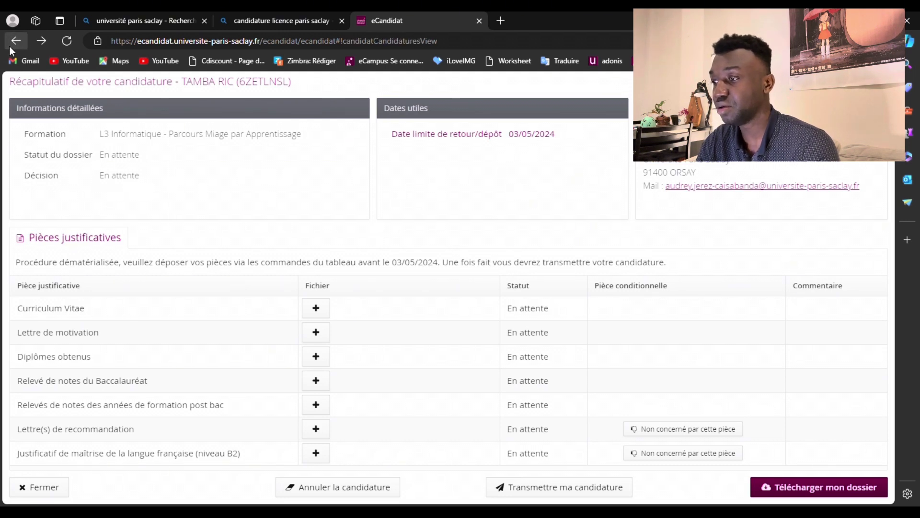
{"action": "left_click", "coordinate": [42, 41]}
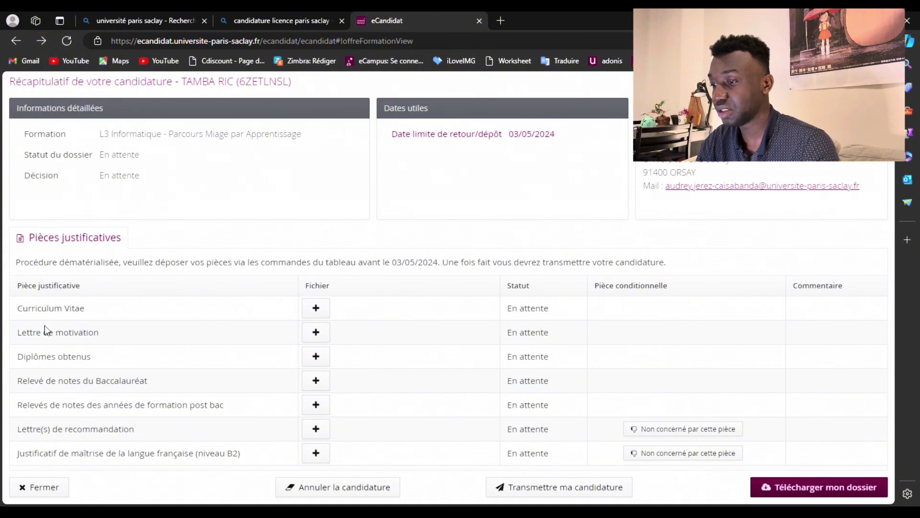
{"action": "left_click", "coordinate": [39, 488]}
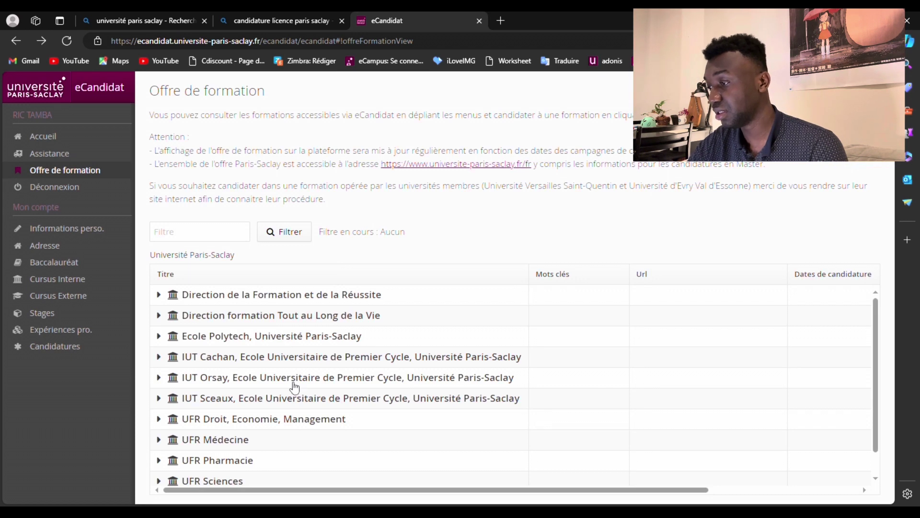
{"action": "scroll", "coordinate": [295, 388], "scroll_direction": "down", "scroll_amount": 1}
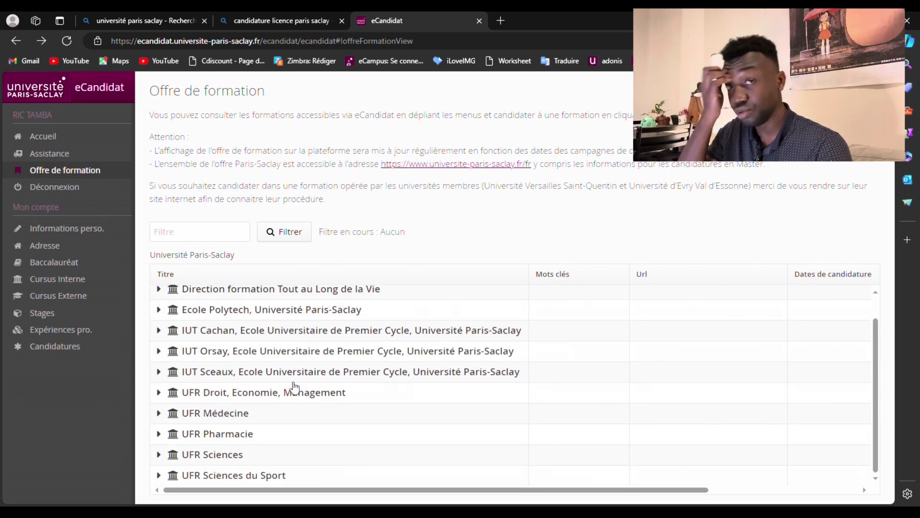